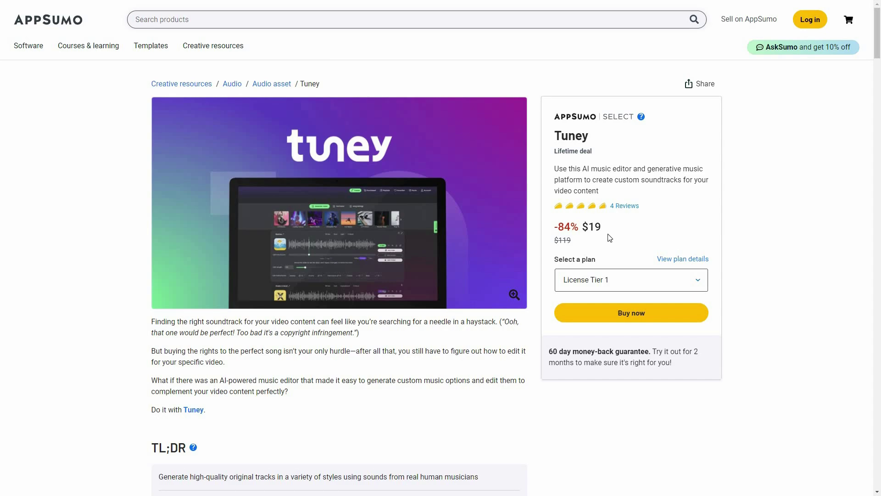
Step: Scroll the AppSumo Tuney page to Plans & features, showing License Tier 1 ($19) and Tier 2 ($69)
{"action": "scroll", "coordinate": [370, 382], "scroll_direction": "down", "scroll_amount": 10}
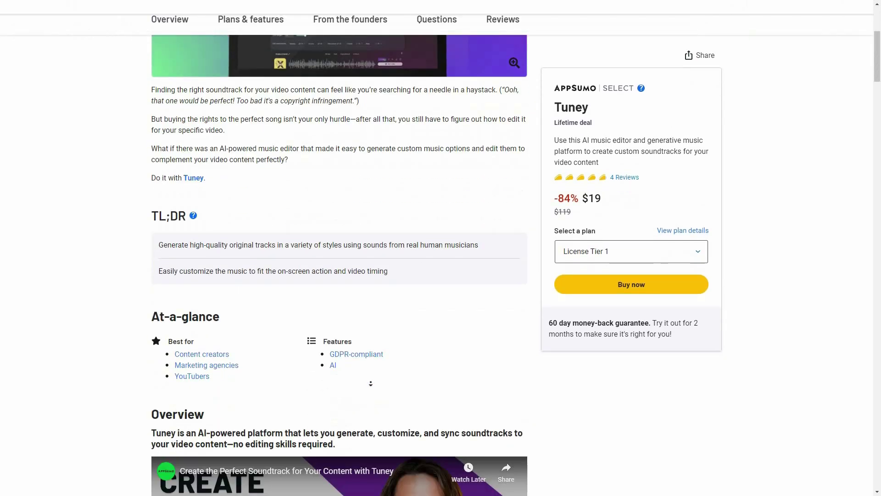
{"action": "scroll", "coordinate": [370, 382], "scroll_direction": "down", "scroll_amount": 15}
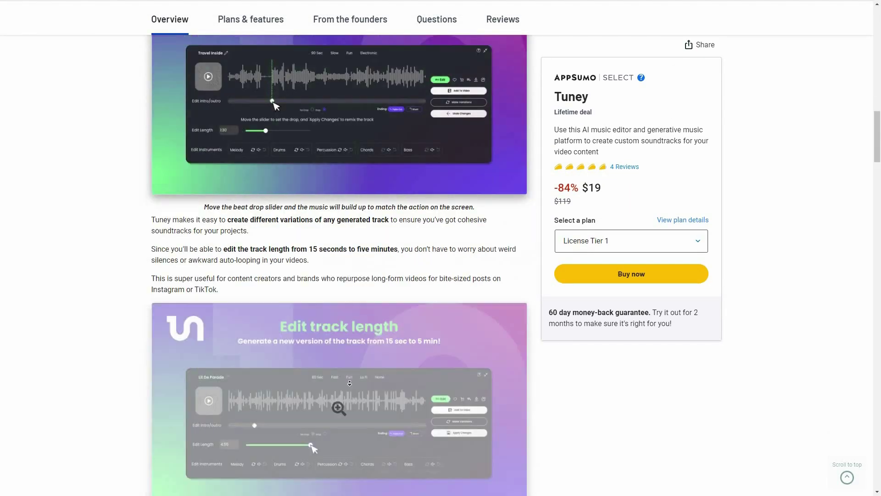
{"action": "scroll", "coordinate": [341, 391], "scroll_direction": "down", "scroll_amount": 15}
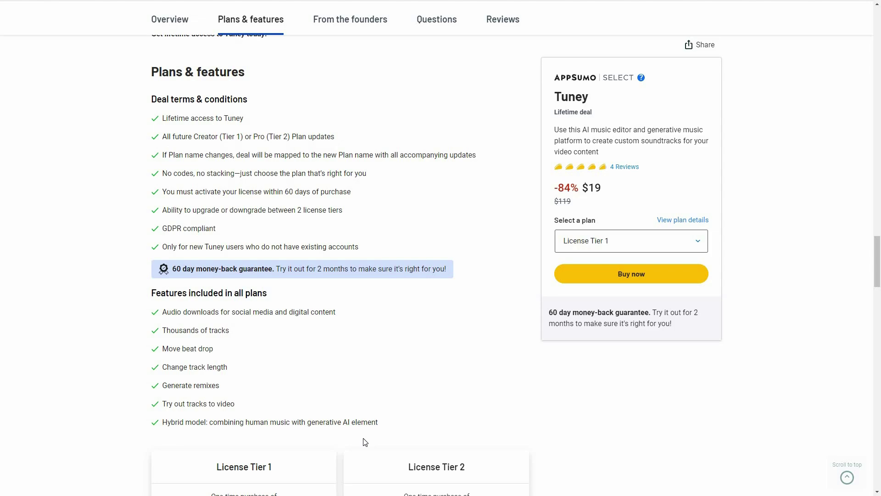
{"action": "scroll", "coordinate": [316, 356], "scroll_direction": "down", "scroll_amount": 4}
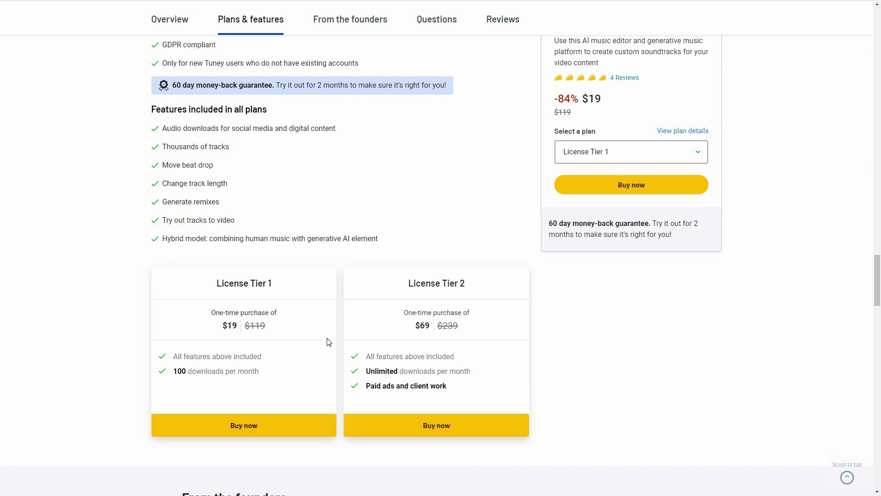
Step: Scroll down to the seller's Tier 1 versus Tier 2 answer in Questions, then back up
{"action": "scroll", "coordinate": [330, 342], "scroll_direction": "down", "scroll_amount": 20}
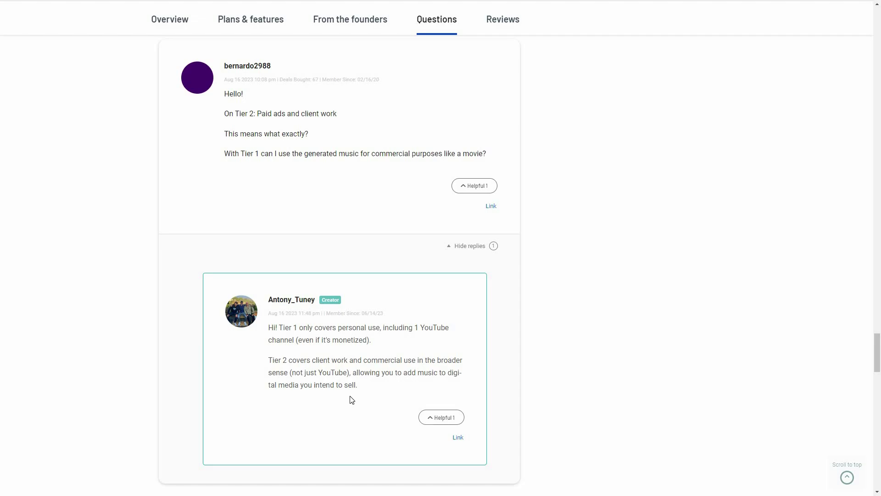
{"action": "scroll", "coordinate": [351, 399], "scroll_direction": "up", "scroll_amount": 20}
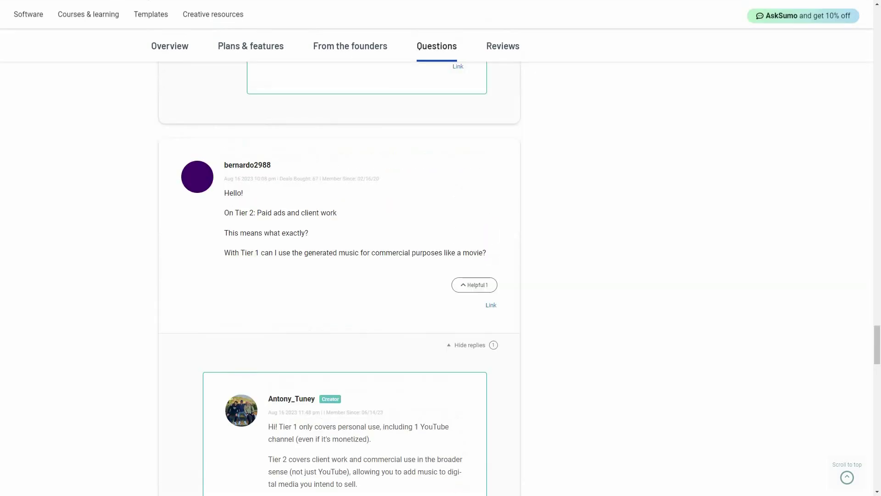
{"action": "scroll", "coordinate": [461, 360], "scroll_direction": "up", "scroll_amount": 9}
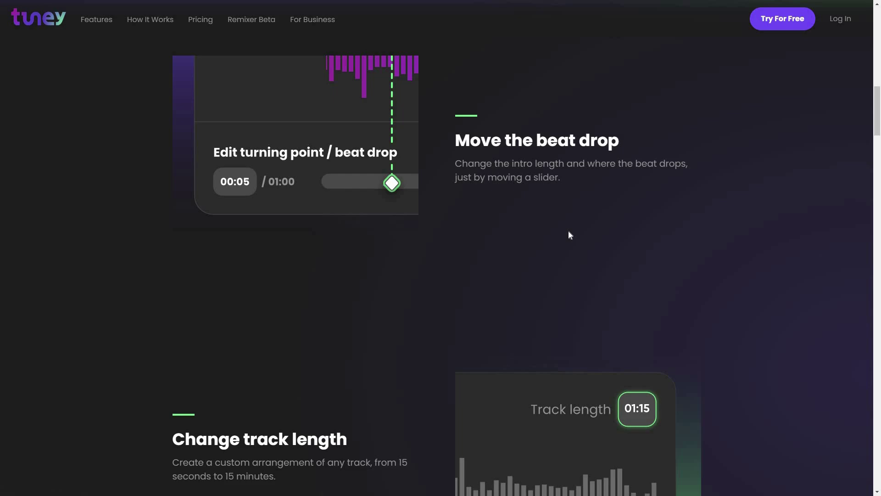
Step: Scroll through Tuney's features and Pricing, and switch the pricing to annual billing
{"action": "scroll", "coordinate": [484, 303], "scroll_direction": "down", "scroll_amount": 5}
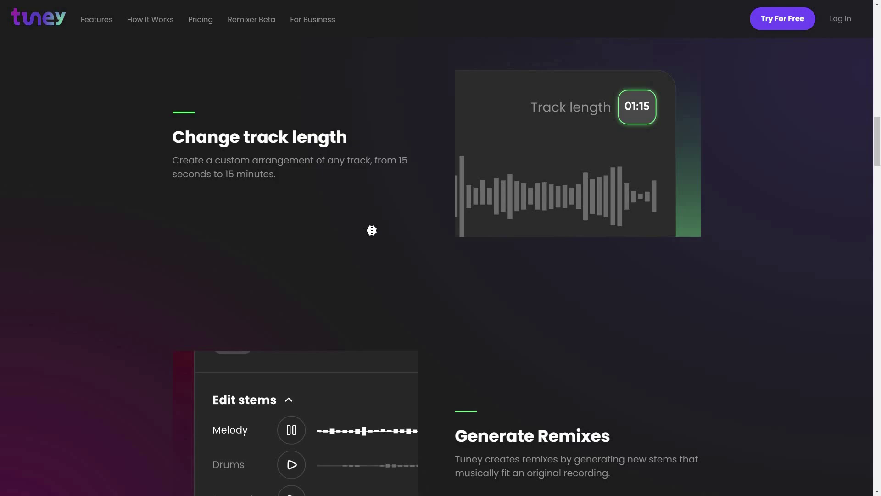
{"action": "scroll", "coordinate": [676, 236], "scroll_direction": "down", "scroll_amount": 4}
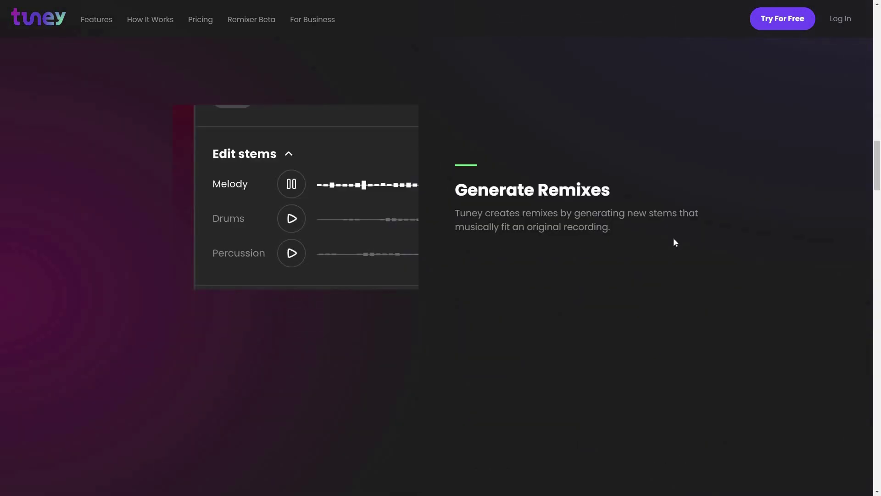
{"action": "scroll", "coordinate": [658, 282], "scroll_direction": "down", "scroll_amount": 5}
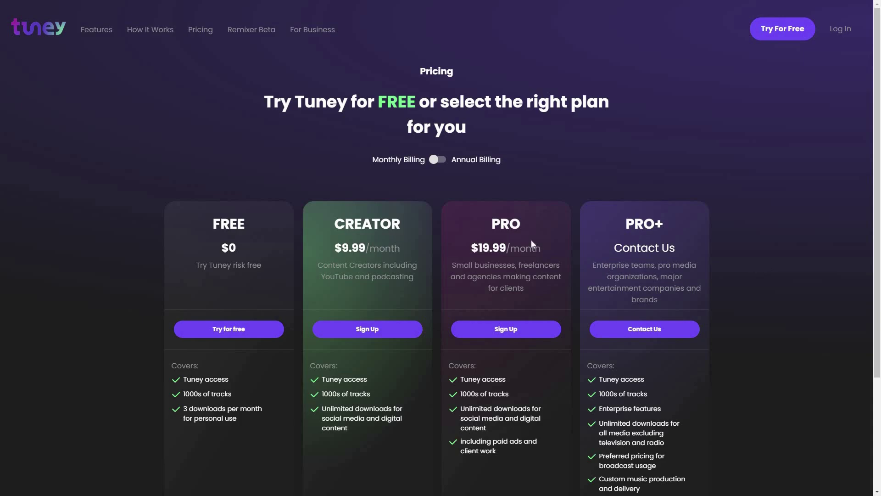
{"action": "left_click", "coordinate": [438, 159]}
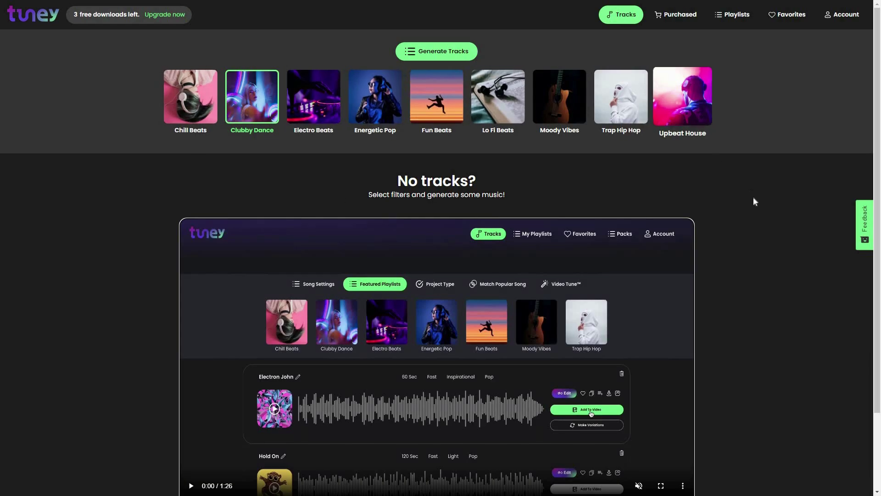
Step: Generate Fun Beats tracks from the category thumbnail and close the Tutorial dialog
{"action": "scroll", "coordinate": [753, 197], "scroll_direction": "down", "scroll_amount": 2}
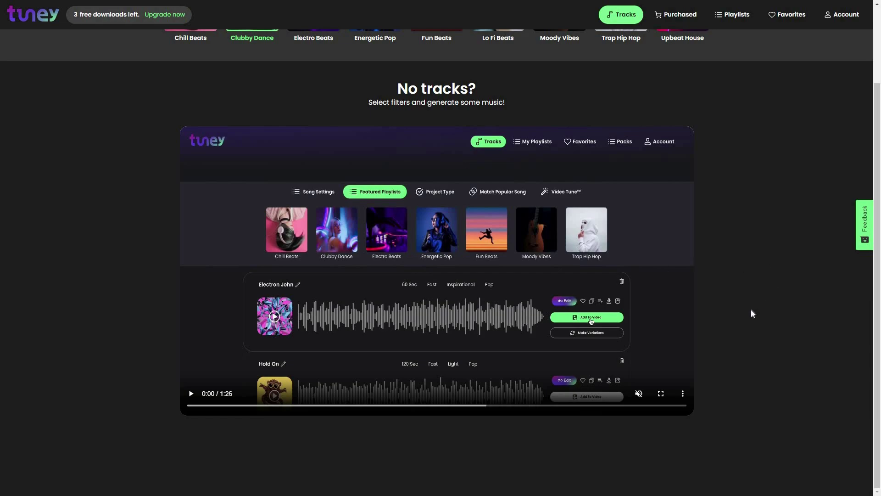
{"action": "scroll", "coordinate": [526, 187], "scroll_direction": "up", "scroll_amount": 2}
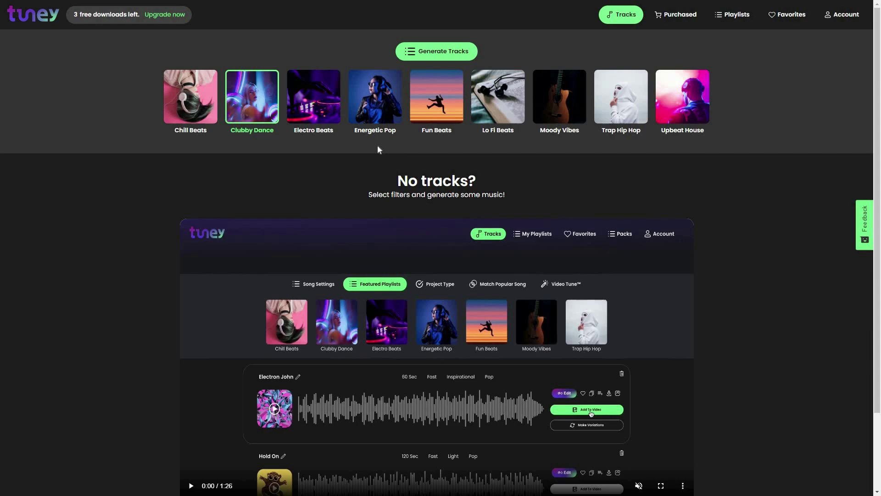
{"action": "left_click", "coordinate": [440, 105]}
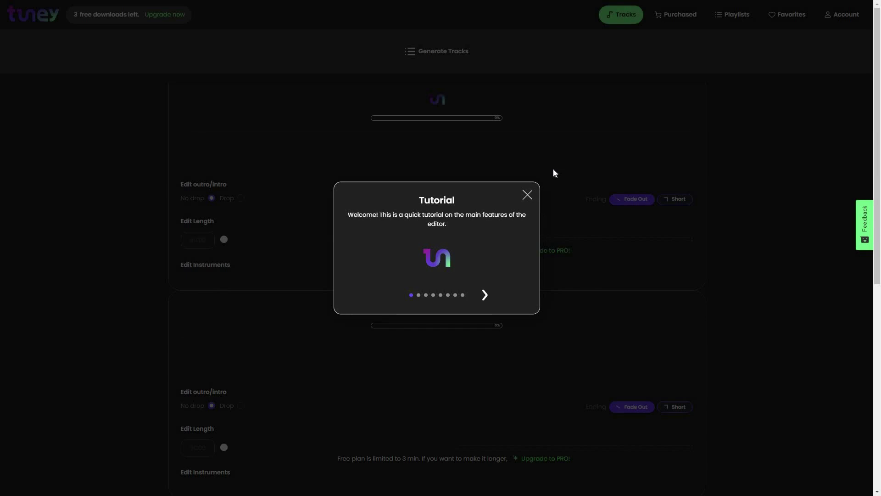
{"action": "left_click", "coordinate": [528, 195]}
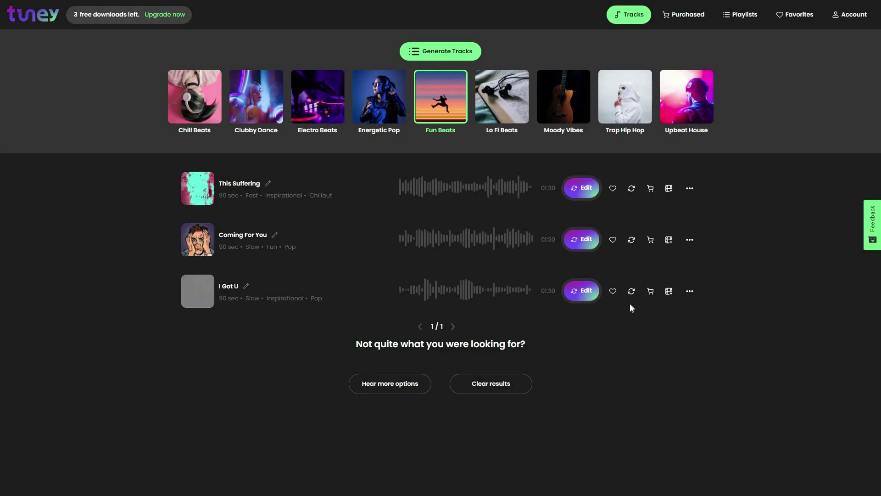
{"action": "left_click", "coordinate": [198, 190]}
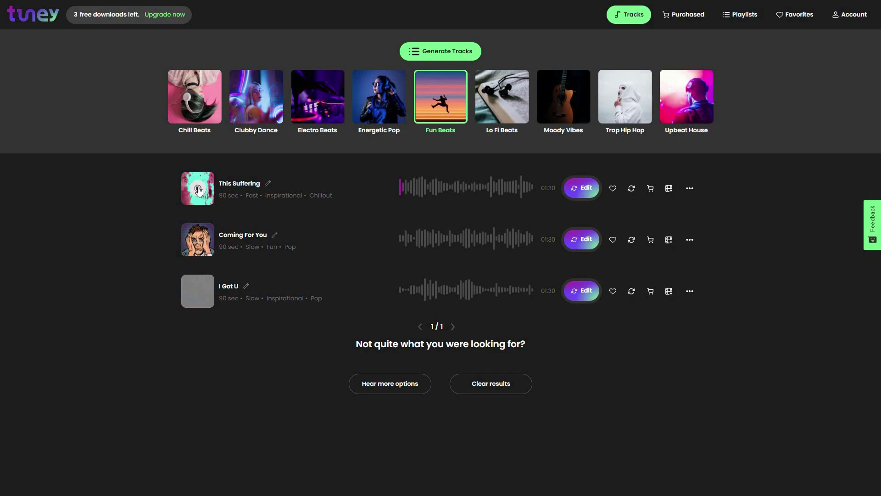
{"action": "left_click", "coordinate": [199, 240]}
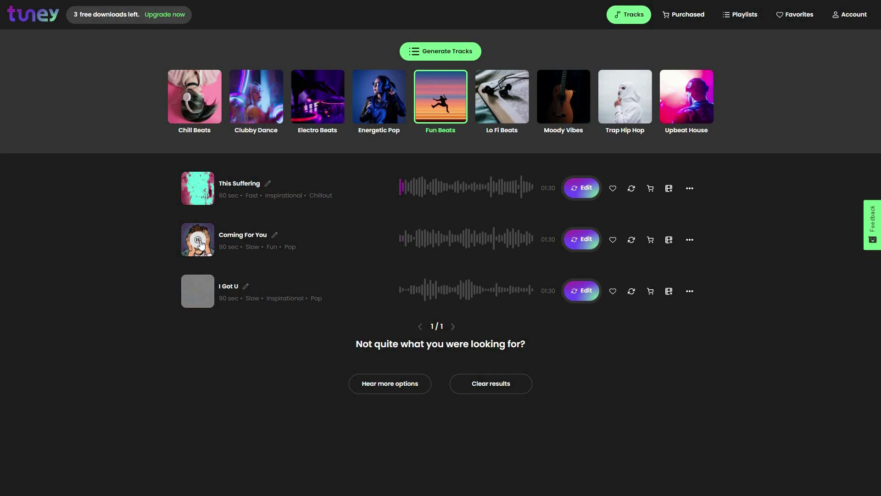
{"action": "left_click", "coordinate": [198, 292]}
Step: Load the Lo Fi Beats tracks, preview Back In The Day, and open it for editing
{"action": "left_click", "coordinate": [512, 92]}
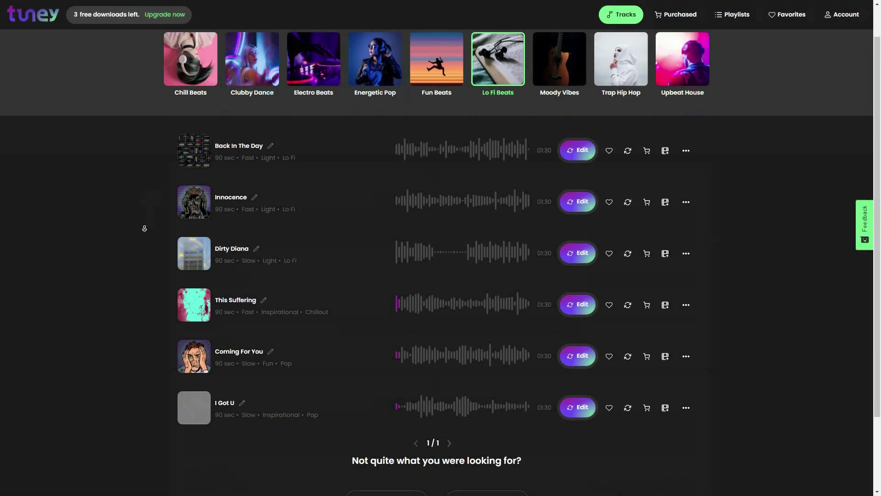
{"action": "middle_click", "coordinate": [140, 202]}
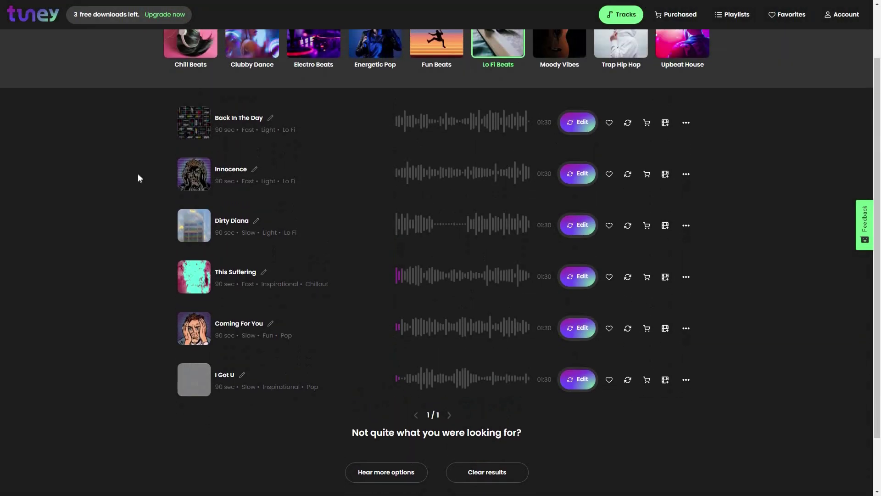
{"action": "left_click", "coordinate": [196, 137]}
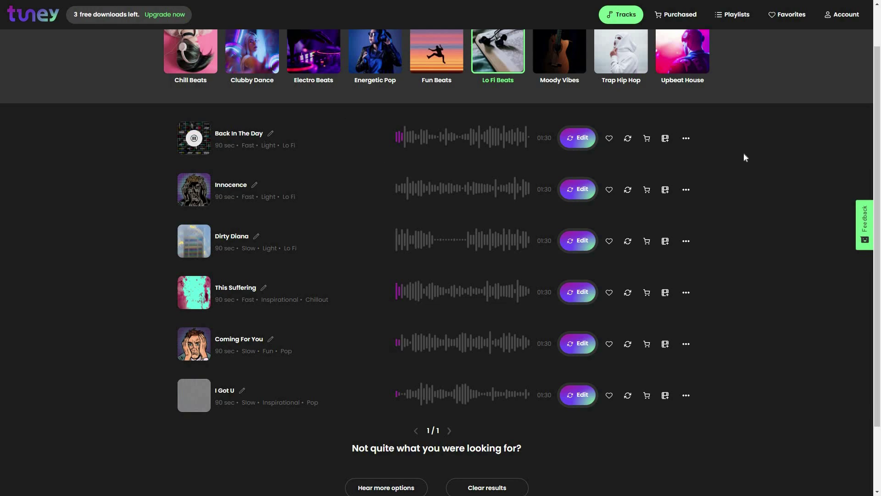
{"action": "middle_click", "coordinate": [758, 210]}
{"action": "scroll", "coordinate": [456, 173], "scroll_direction": "up", "scroll_amount": 1}
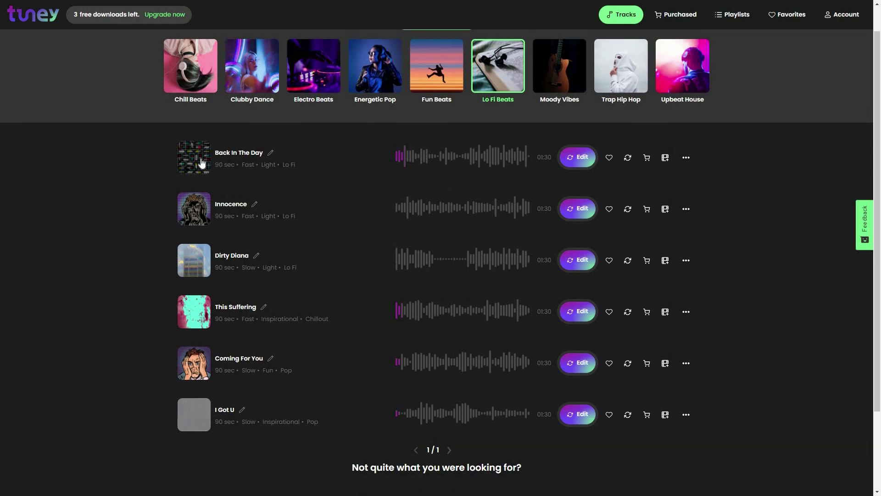
{"action": "left_click", "coordinate": [201, 161]}
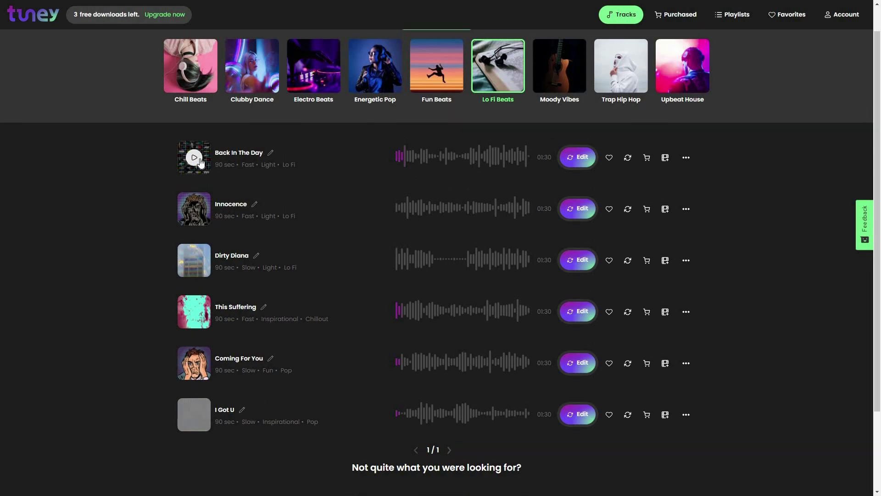
{"action": "left_click", "coordinate": [580, 158]}
Step: Enable a beat drop on Back In The Day at 00:14.7 and play the result
{"action": "left_click", "coordinate": [195, 159]}
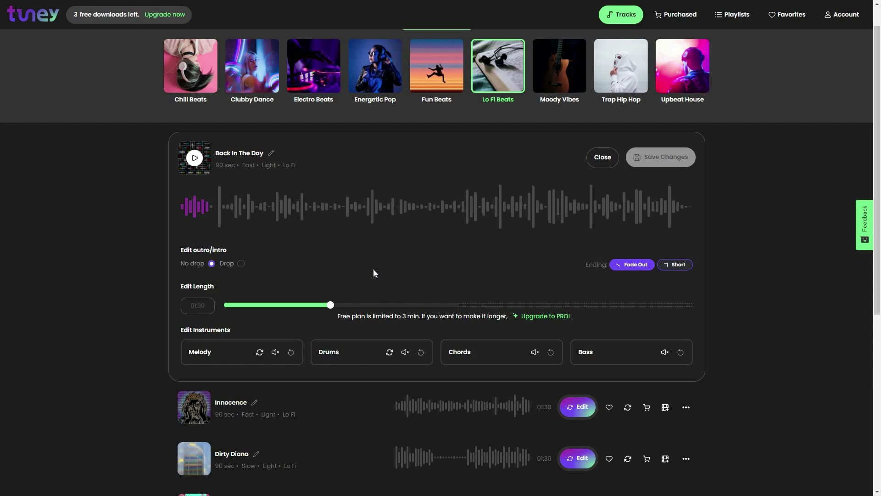
{"action": "left_click", "coordinate": [241, 263]}
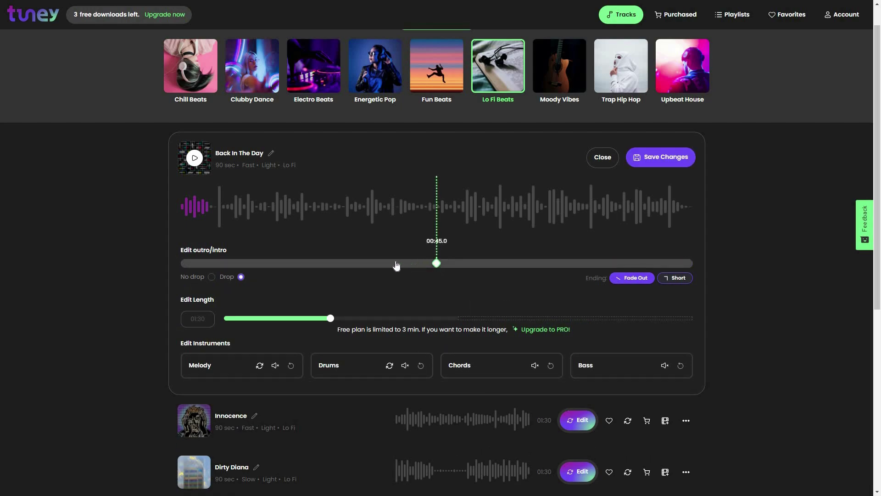
{"action": "left_click", "coordinate": [247, 263]}
{"action": "mouse_move", "coordinate": [257, 261]}
{"action": "left_mouse_down"}
{"action": "mouse_move", "coordinate": [232, 262]}
{"action": "mouse_move", "coordinate": [281, 264]}
{"action": "left_mouse_up"}
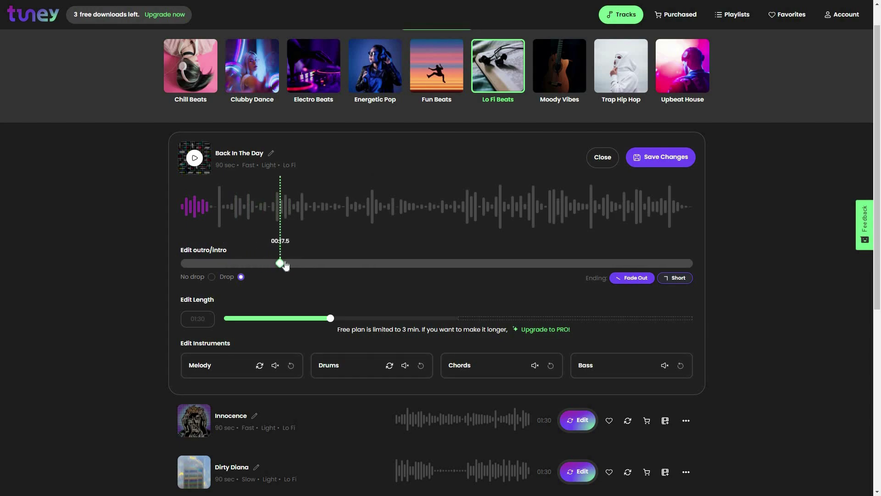
{"action": "left_click", "coordinate": [290, 264]}
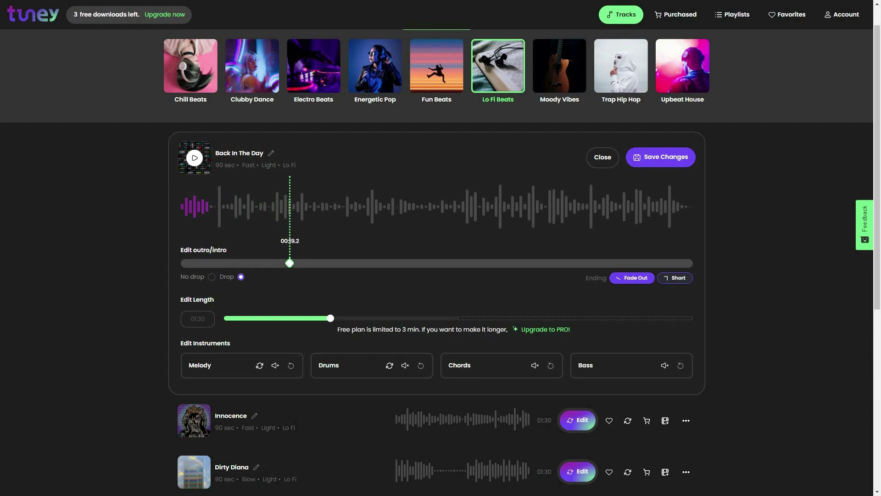
{"action": "left_click", "coordinate": [264, 263]}
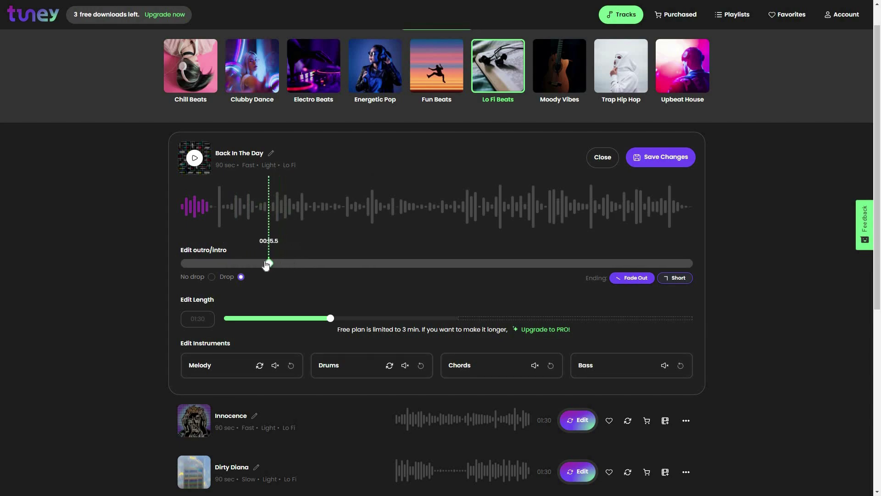
{"action": "left_click", "coordinate": [195, 158]}
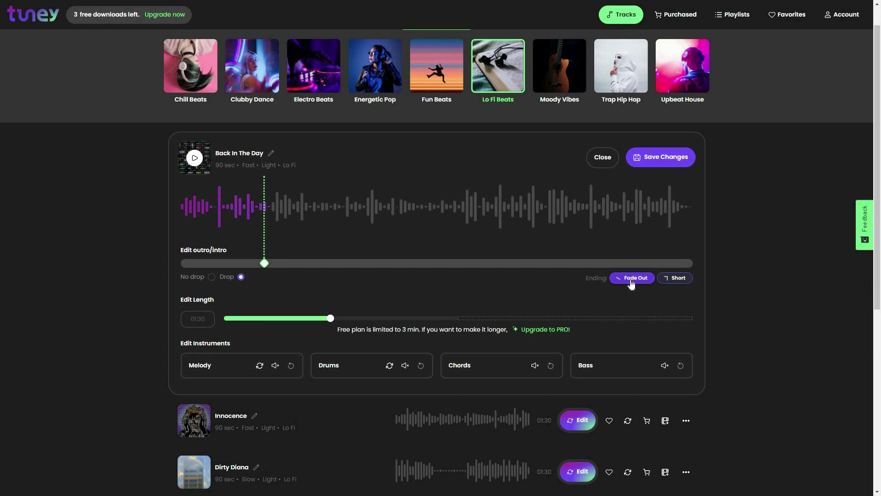
Step: Switch Back In The Day to a Short ending and extend its length to 01:40
{"action": "left_click", "coordinate": [684, 280]}
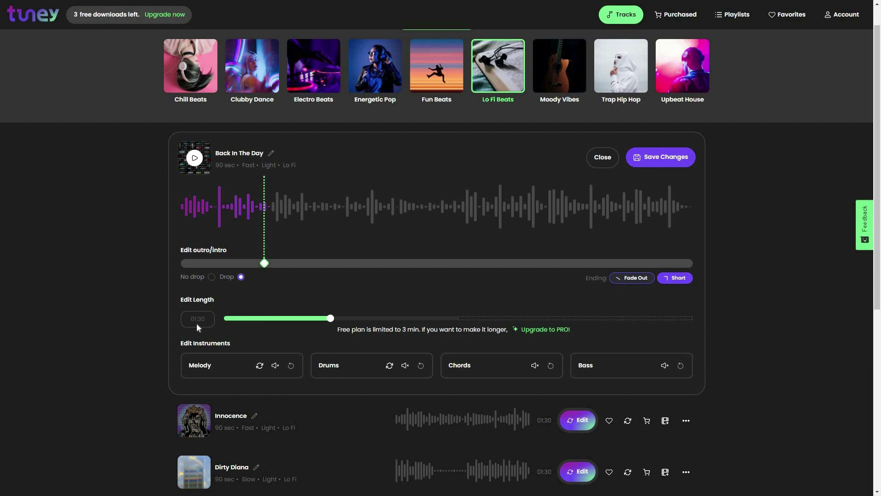
{"action": "left_click", "coordinate": [345, 319]}
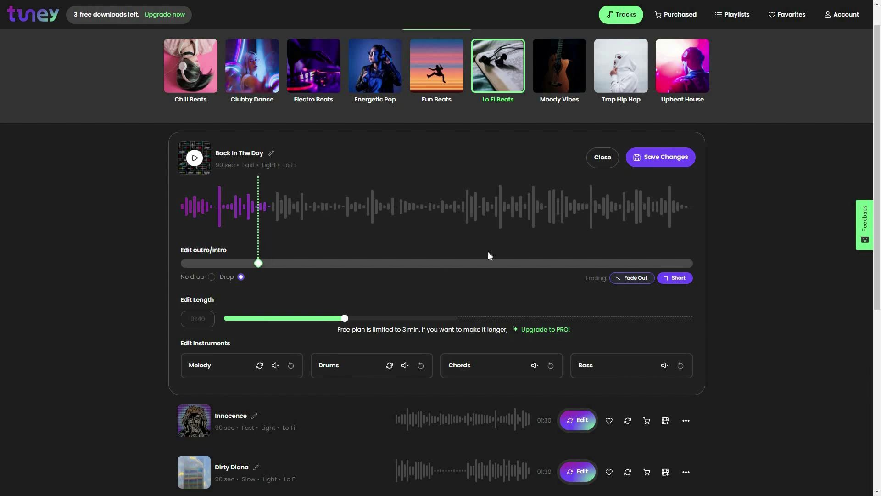